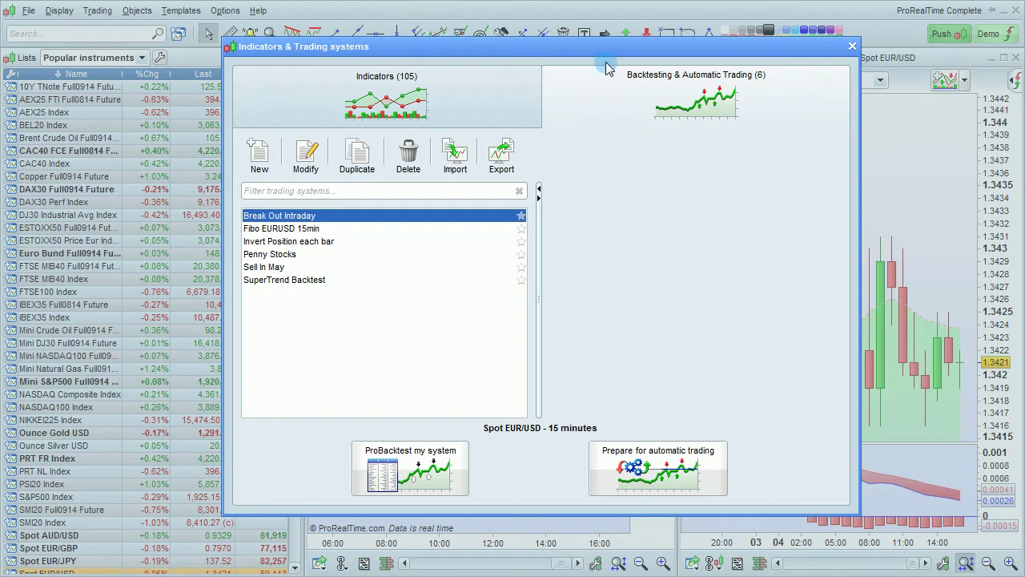
# Reopen the Indicators & Trading systems list and select the Break Out Intraday trading system
pyautogui.click(853, 46)
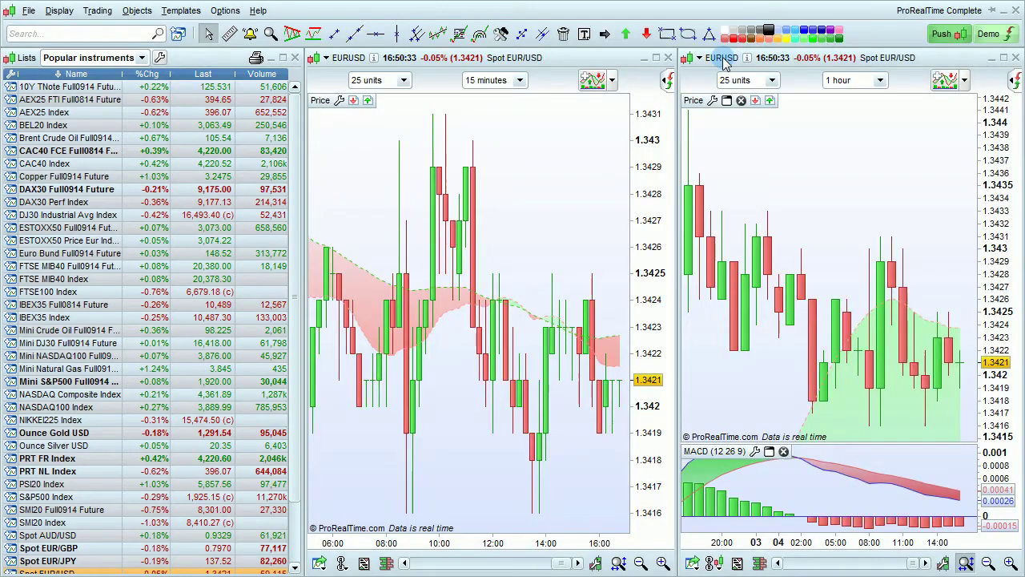
pyautogui.click(590, 83)
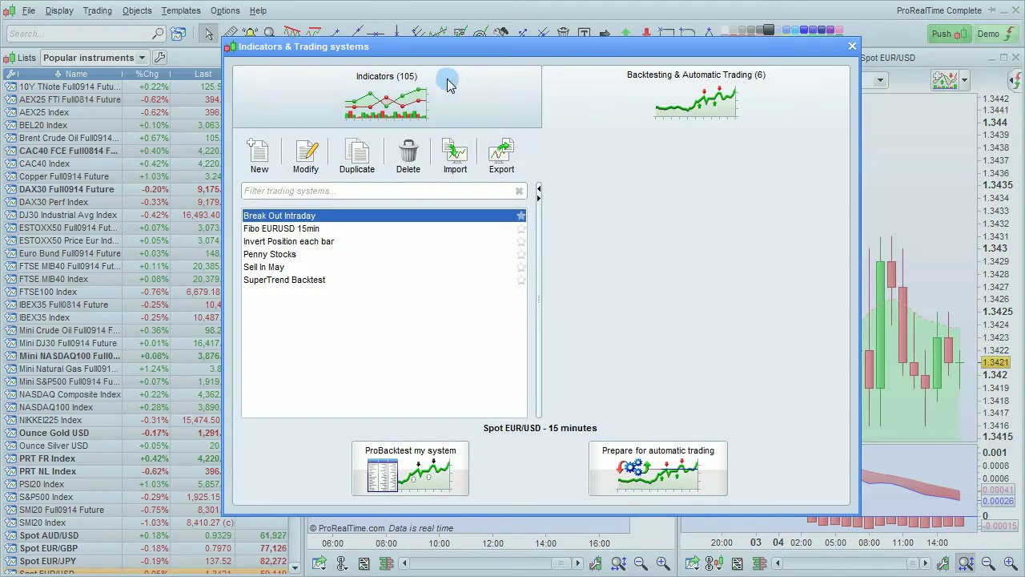
pyautogui.click(398, 89)
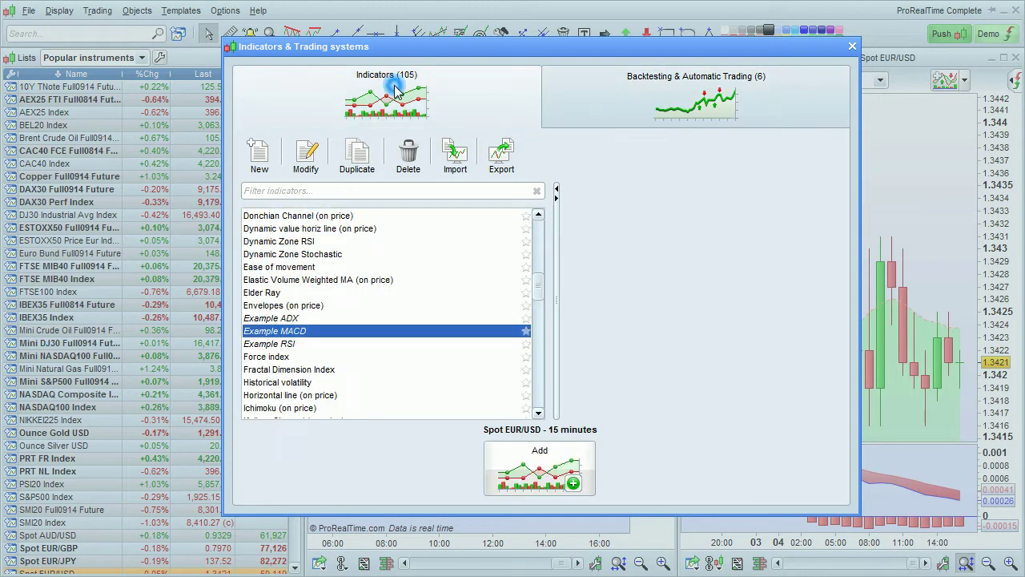
pyautogui.click(658, 98)
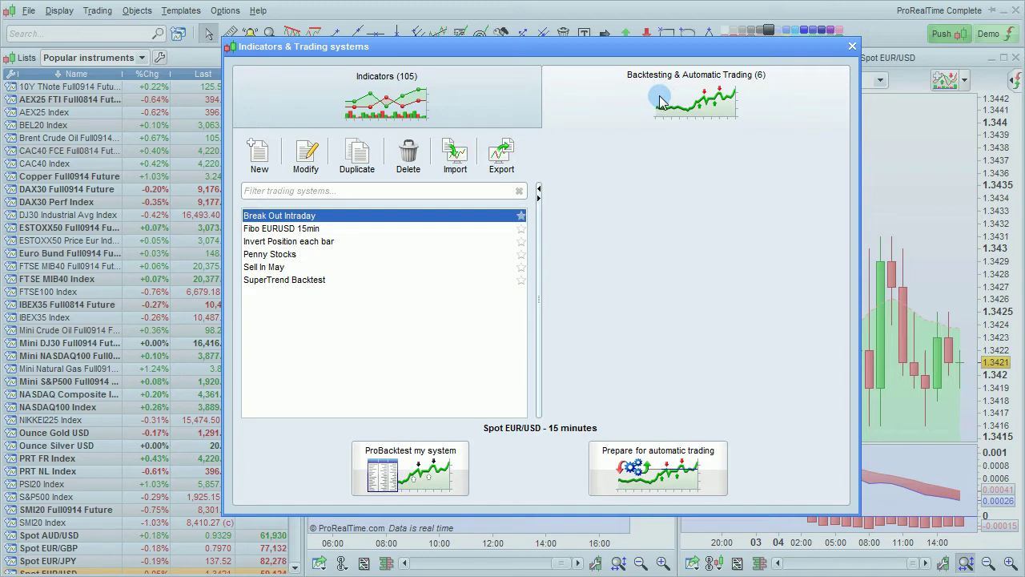
pyautogui.click(373, 218)
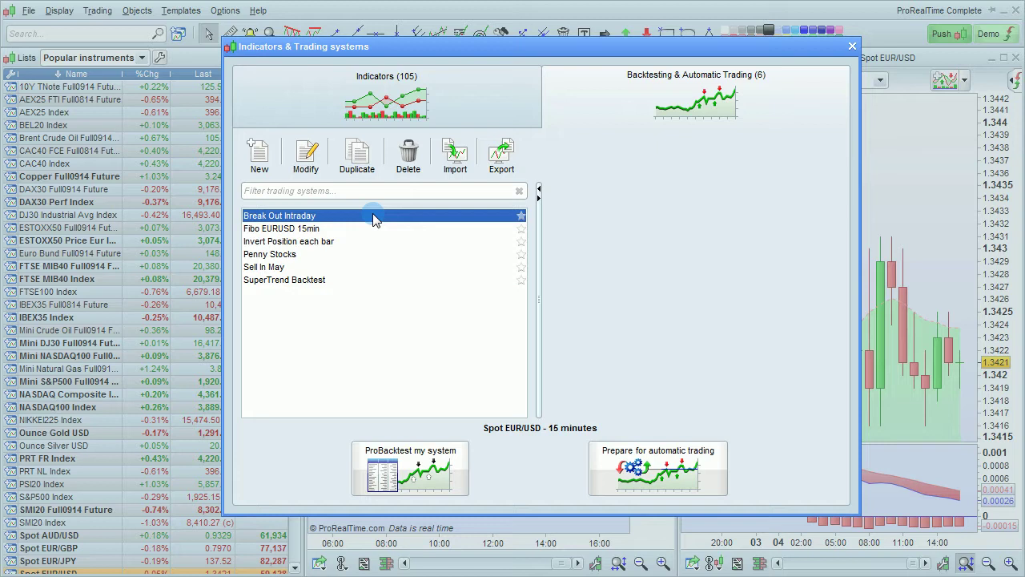
pyautogui.click(502, 155)
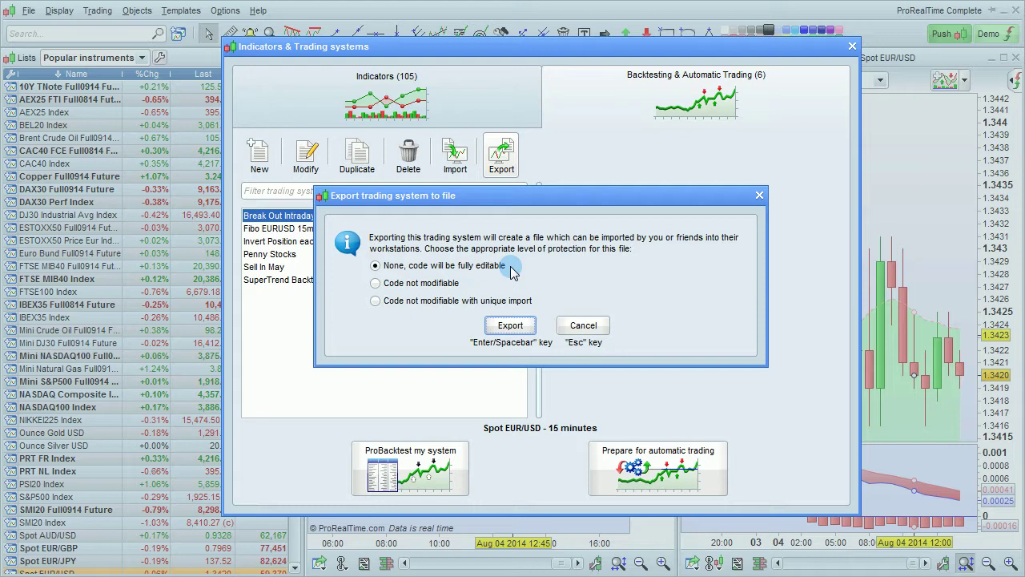
pyautogui.click(428, 285)
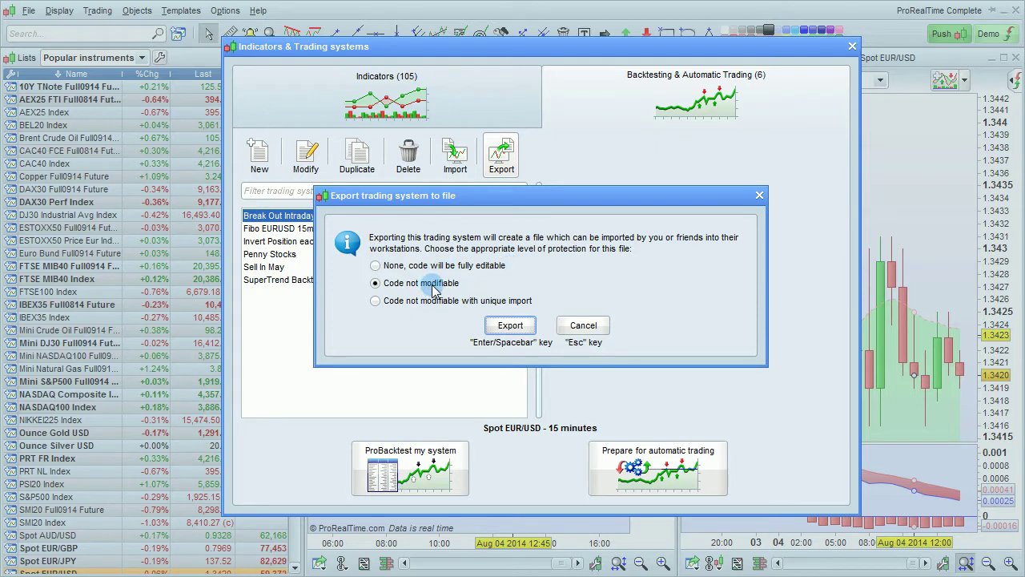
pyautogui.click(474, 302)
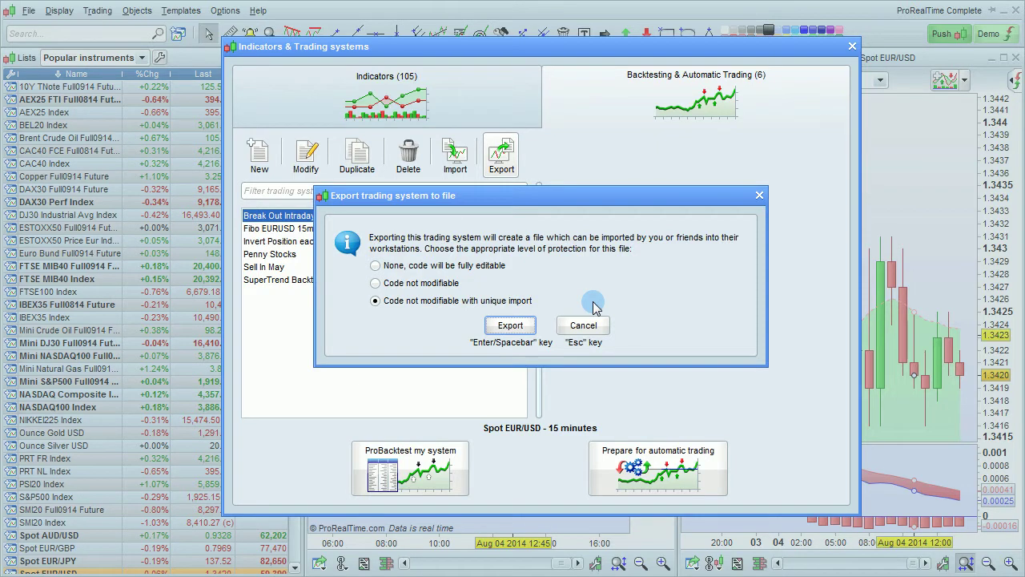
pyautogui.click(483, 270)
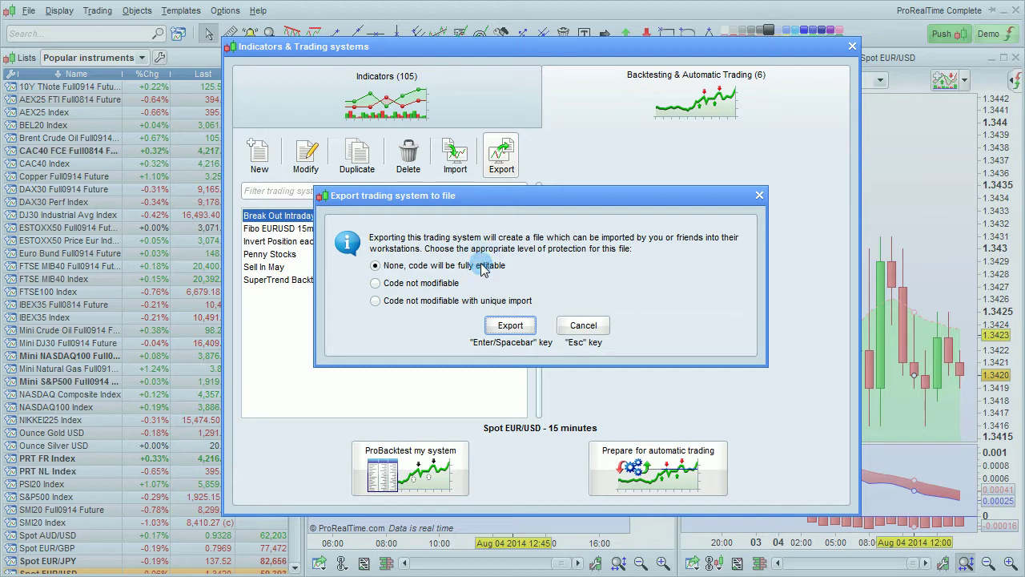
# Keep no code protection and save 'Break Out Intraday' as an itf file on the Desktop
pyautogui.click(521, 332)
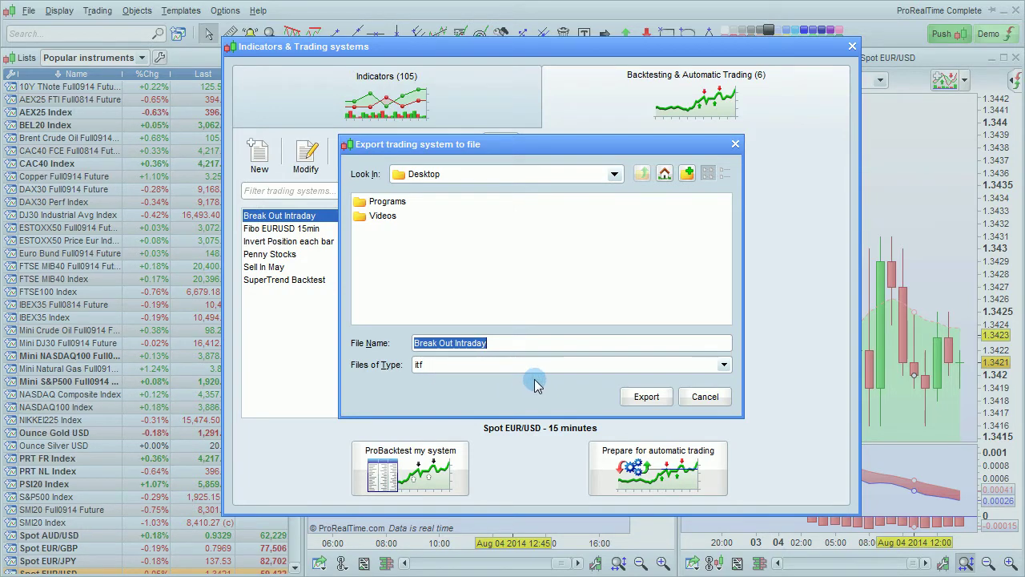
pyautogui.click(638, 398)
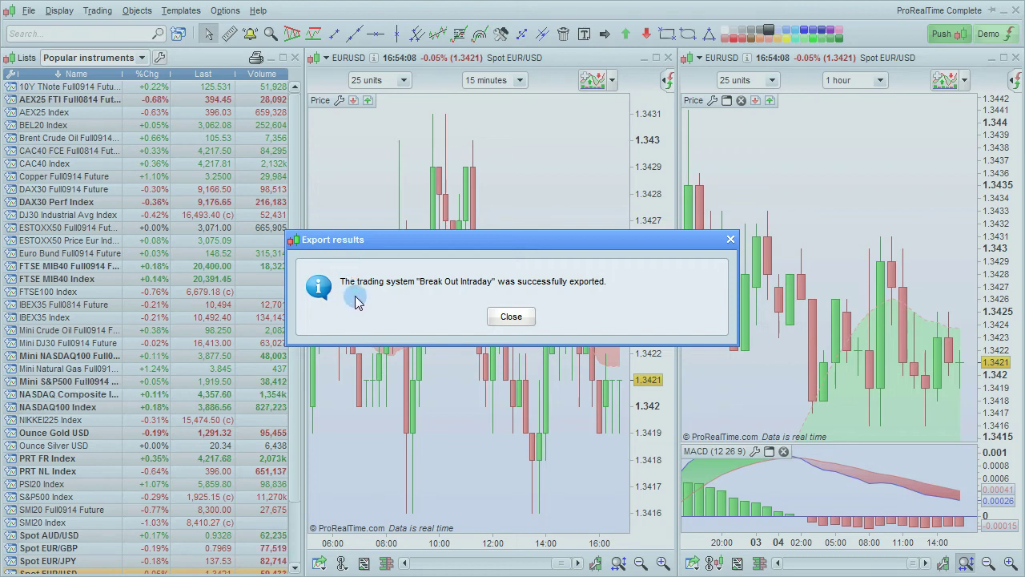
# Dismiss the export notice, confirm Fibo EURUSD 15min's code is unavailable, then reopen the systems list
pyautogui.click(511, 316)
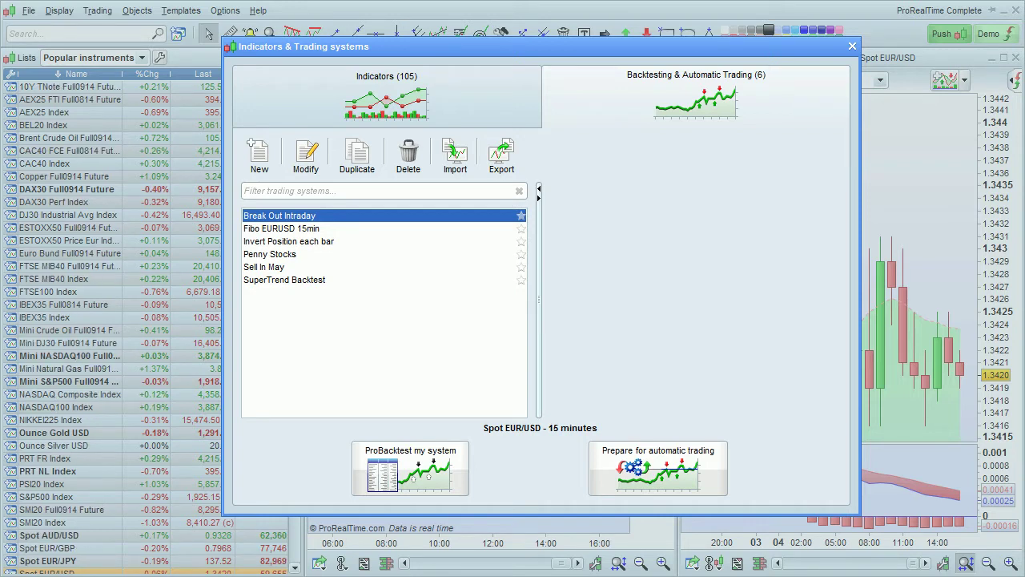
pyautogui.click(311, 230)
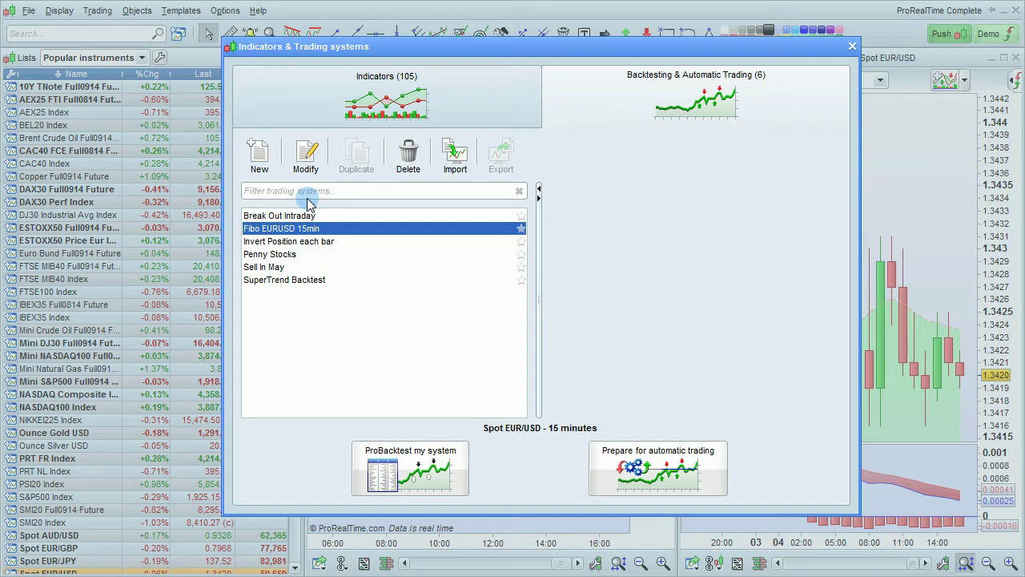
pyautogui.click(304, 156)
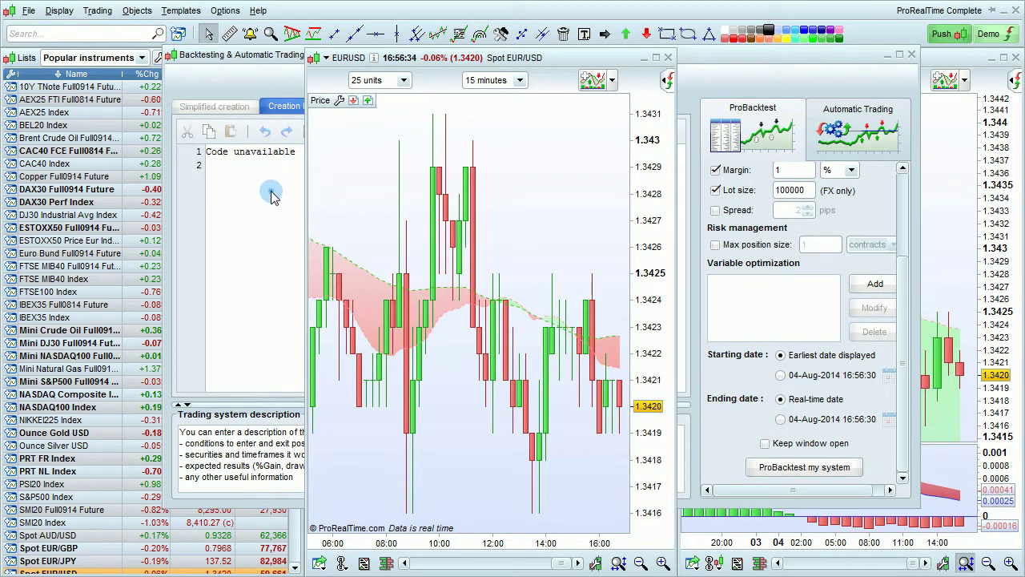
pyautogui.click(271, 197)
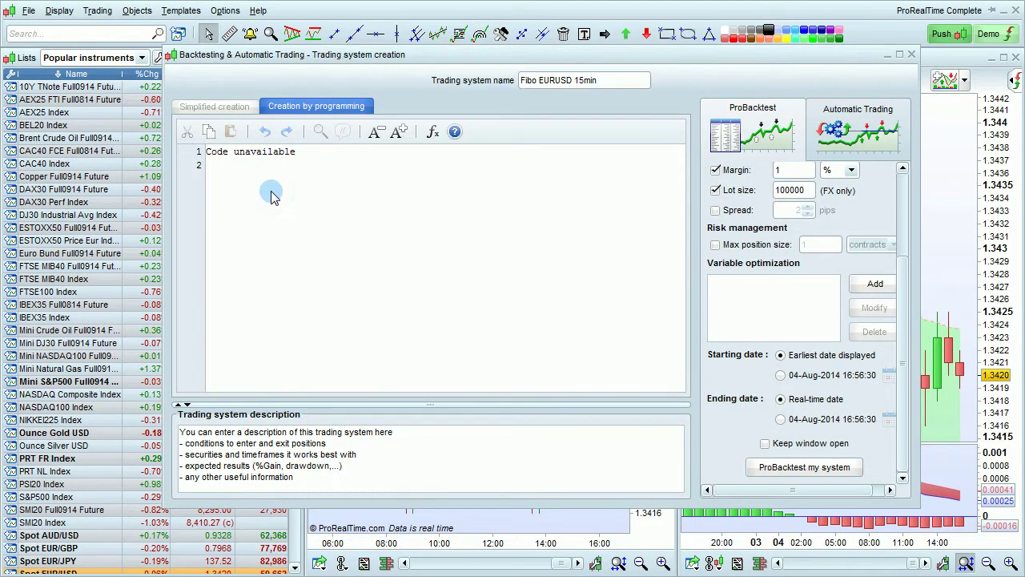
pyautogui.click(321, 152)
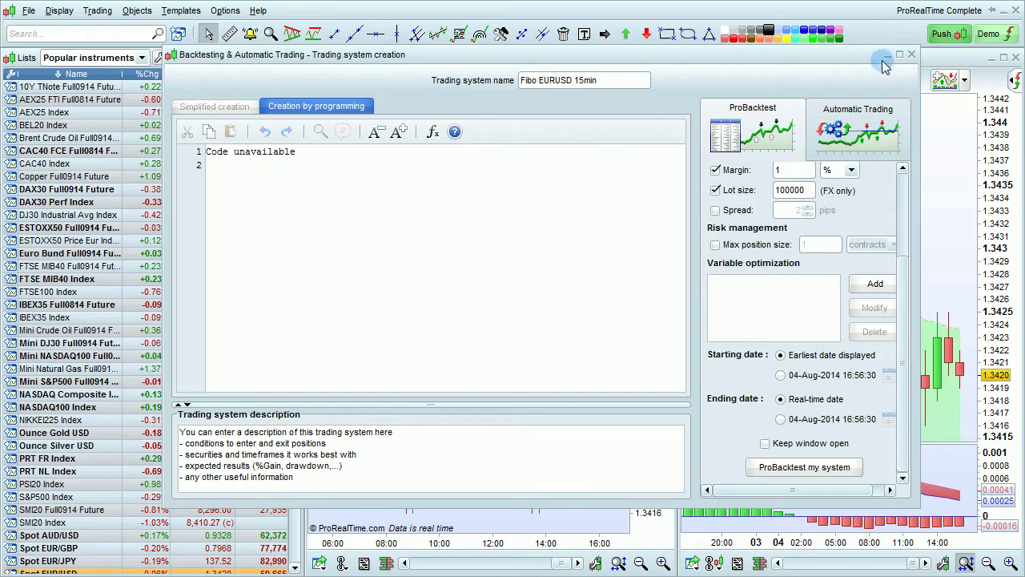
pyautogui.click(912, 54)
pyautogui.click(591, 80)
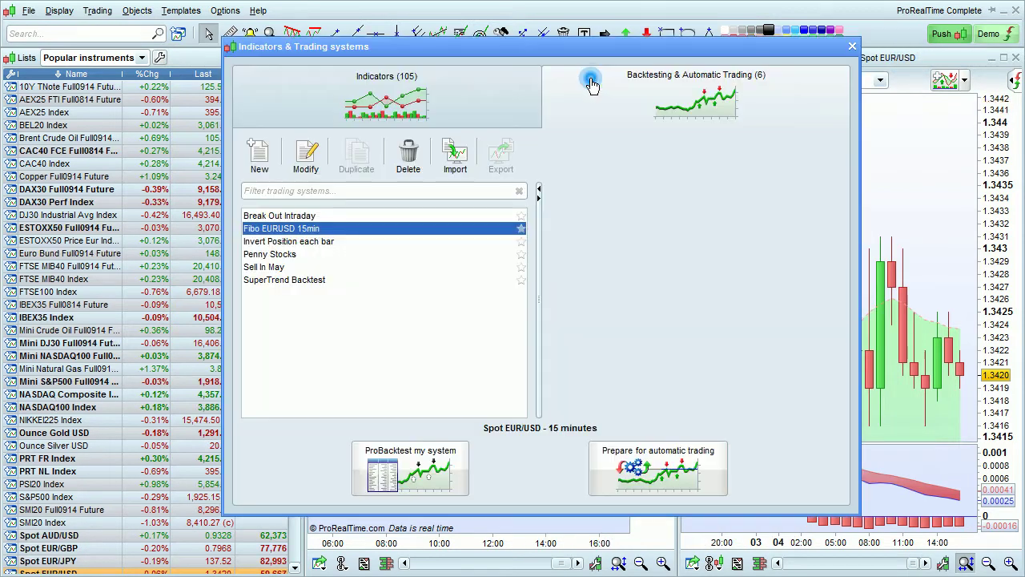
# Show the indicators list and compare the Example ADX and Envelopes (on price) descriptions
pyautogui.click(405, 217)
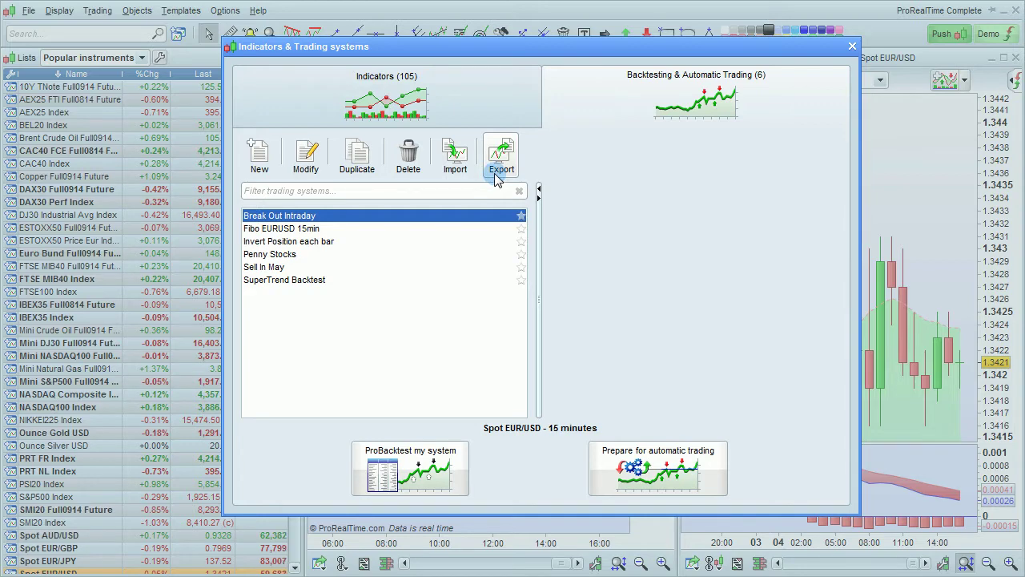
pyautogui.click(479, 121)
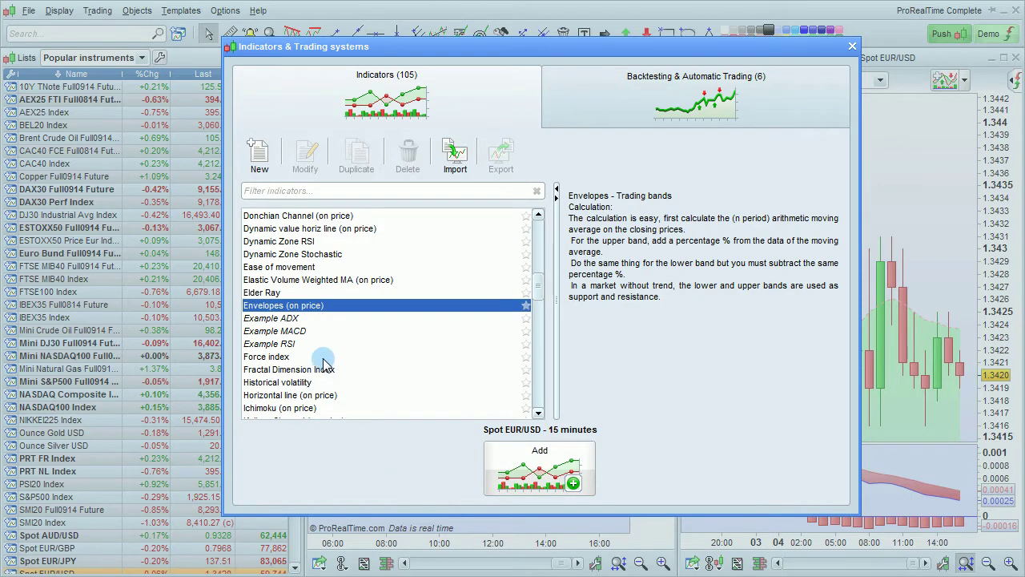
pyautogui.click(274, 320)
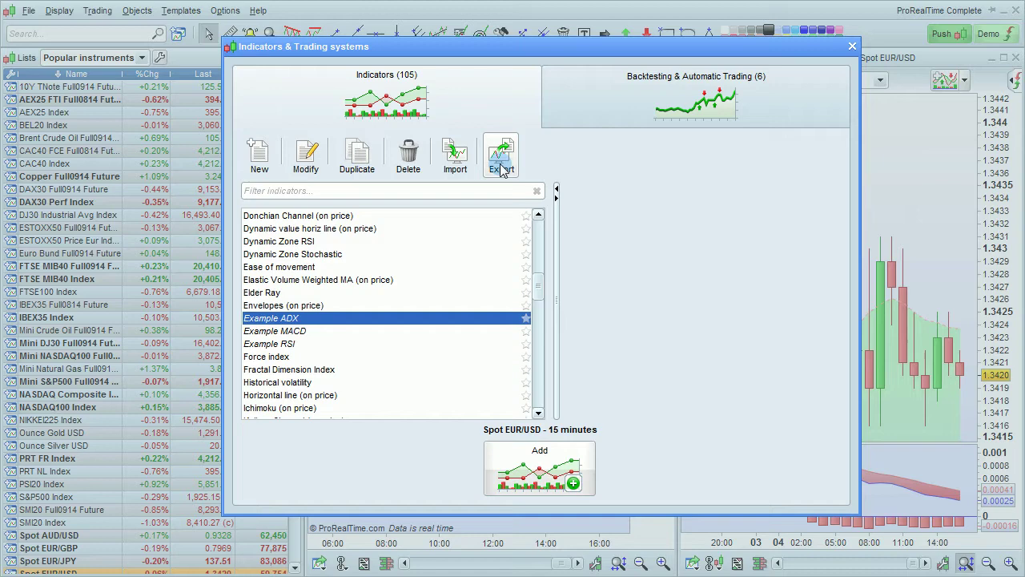
pyautogui.click(653, 150)
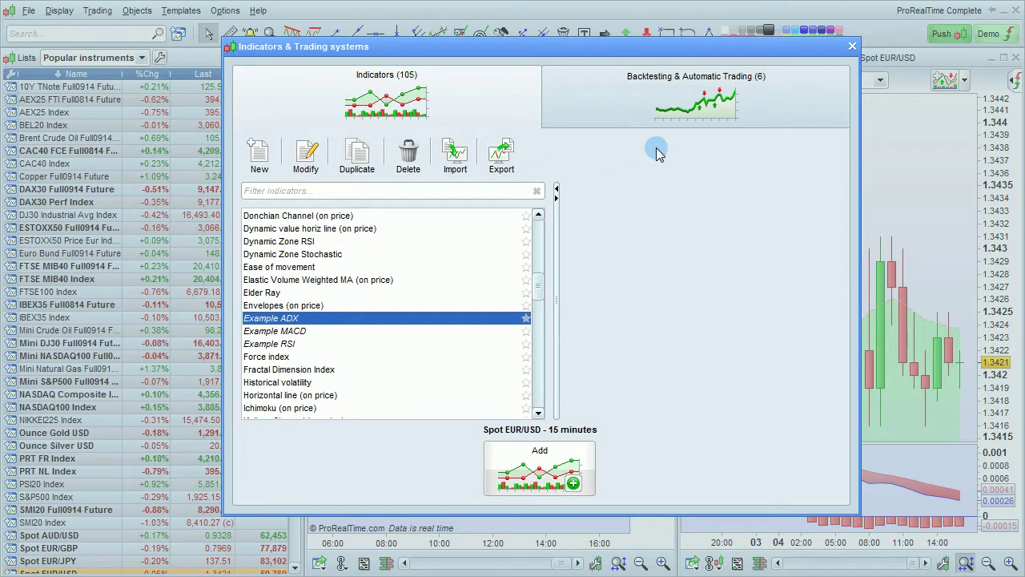
pyautogui.click(308, 307)
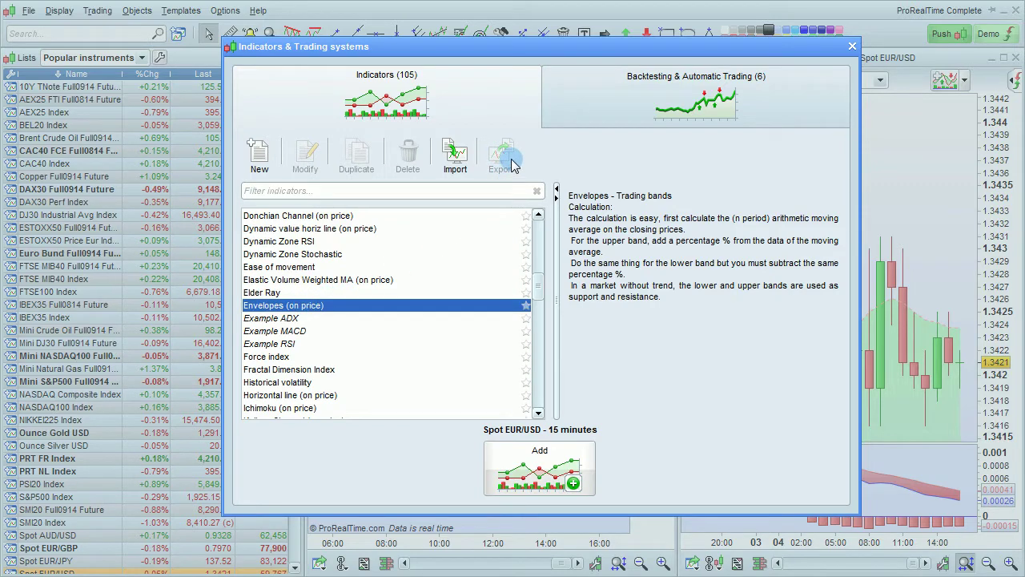
pyautogui.click(316, 320)
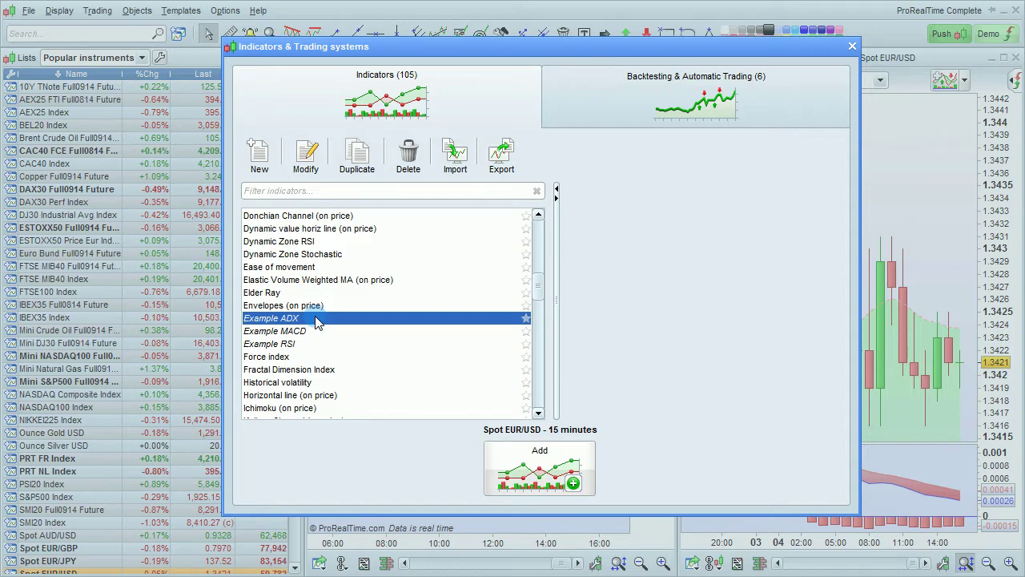
pyautogui.click(304, 307)
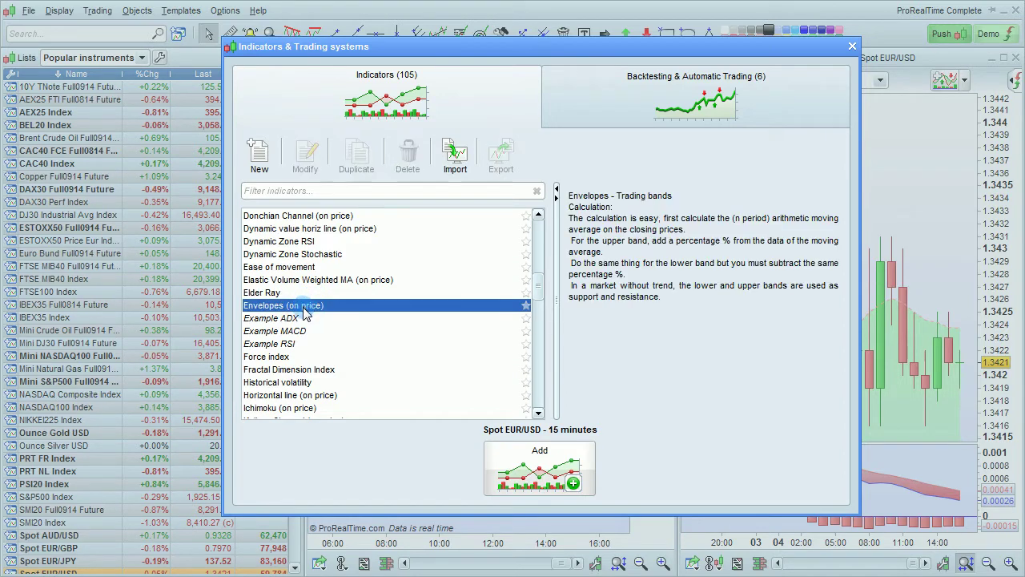
pyautogui.click(293, 307)
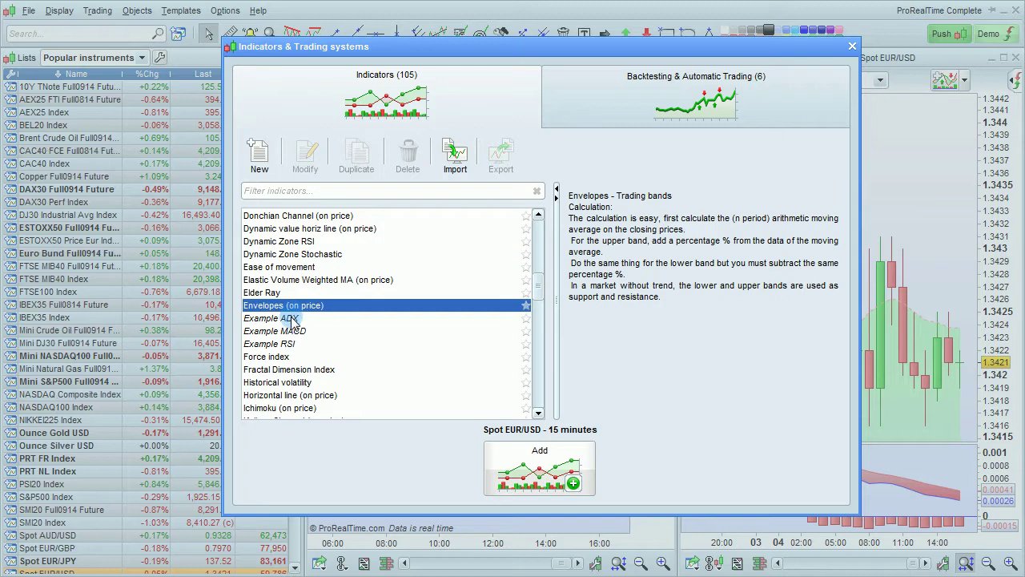
# Export Example ADX with fully editable code as an ITF file to the Desktop, closing the confirmation
pyautogui.click(293, 319)
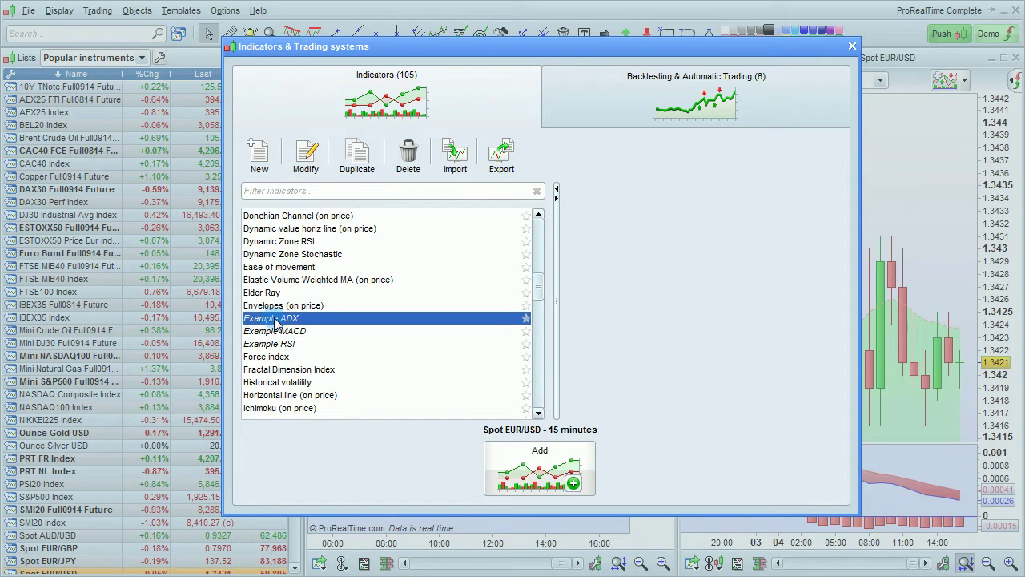
pyautogui.click(500, 164)
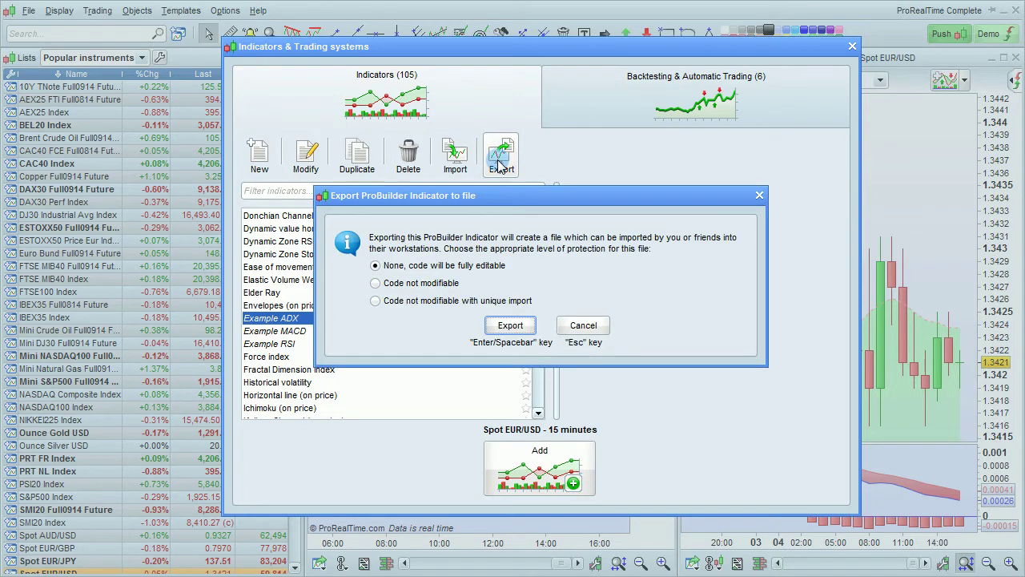
pyautogui.click(502, 326)
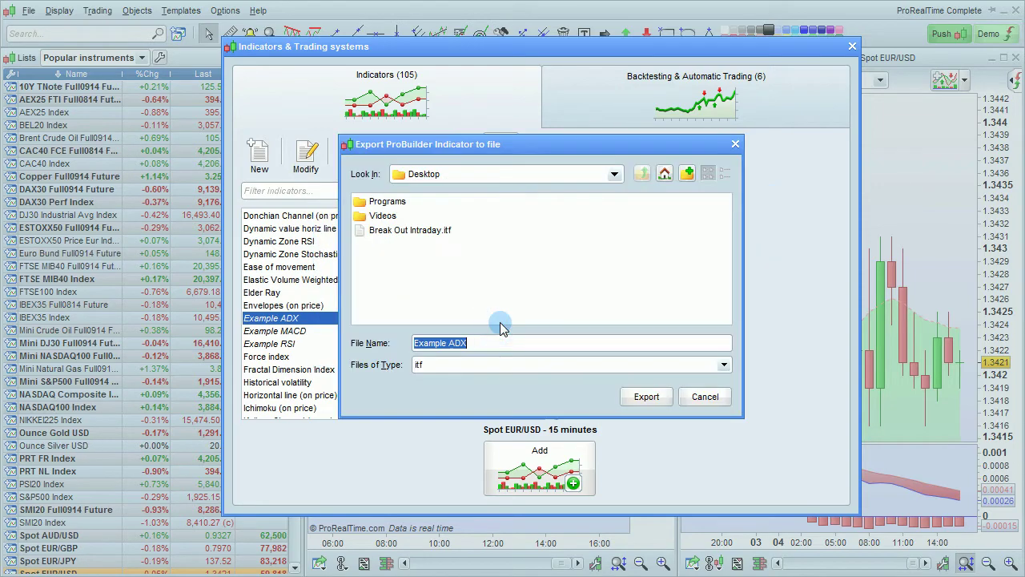
pyautogui.click(633, 396)
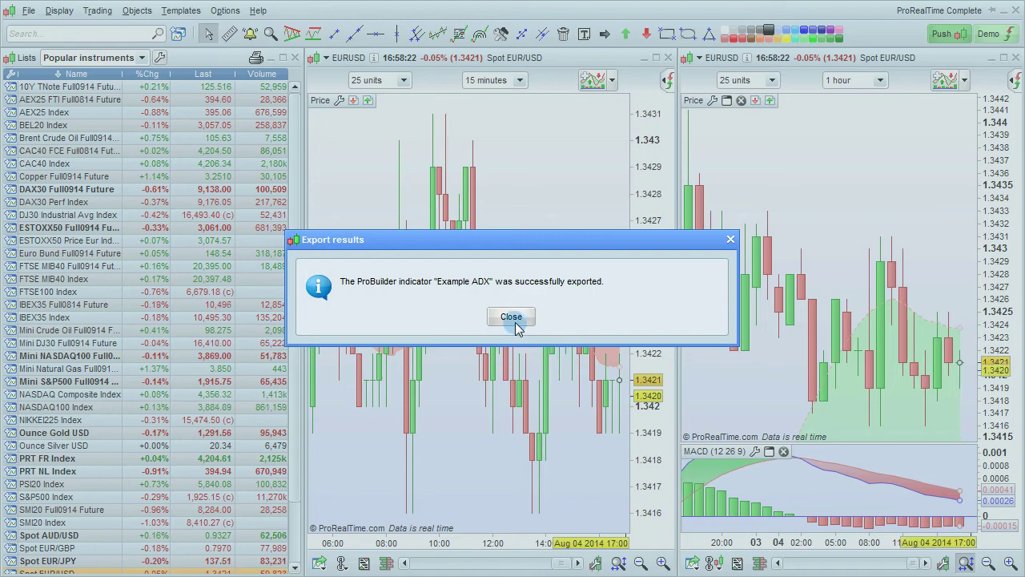
pyautogui.click(512, 318)
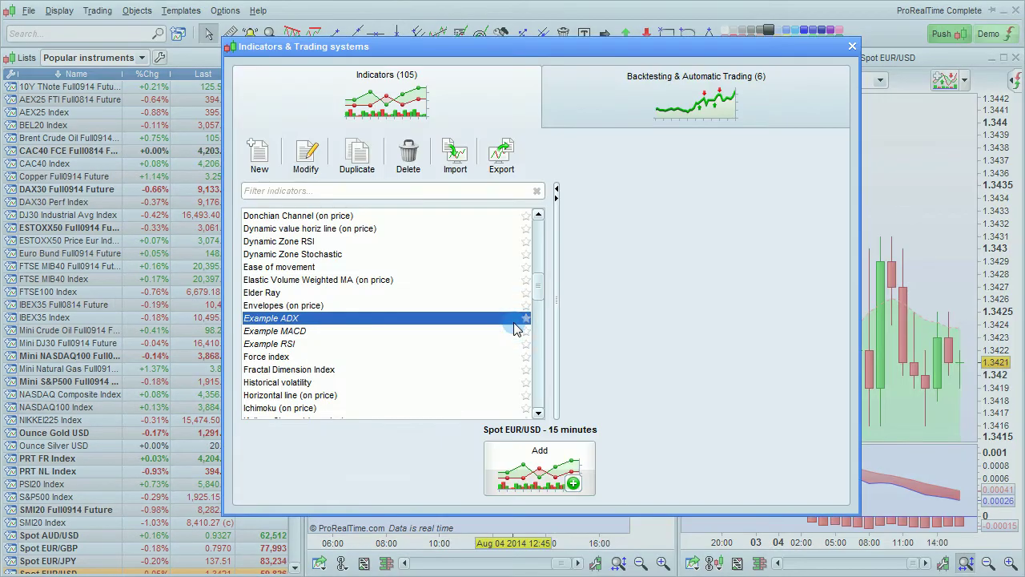
# Close the indicators window, bring up the RSI : oversold ProScreener results, and open Set ProScreener
pyautogui.click(852, 46)
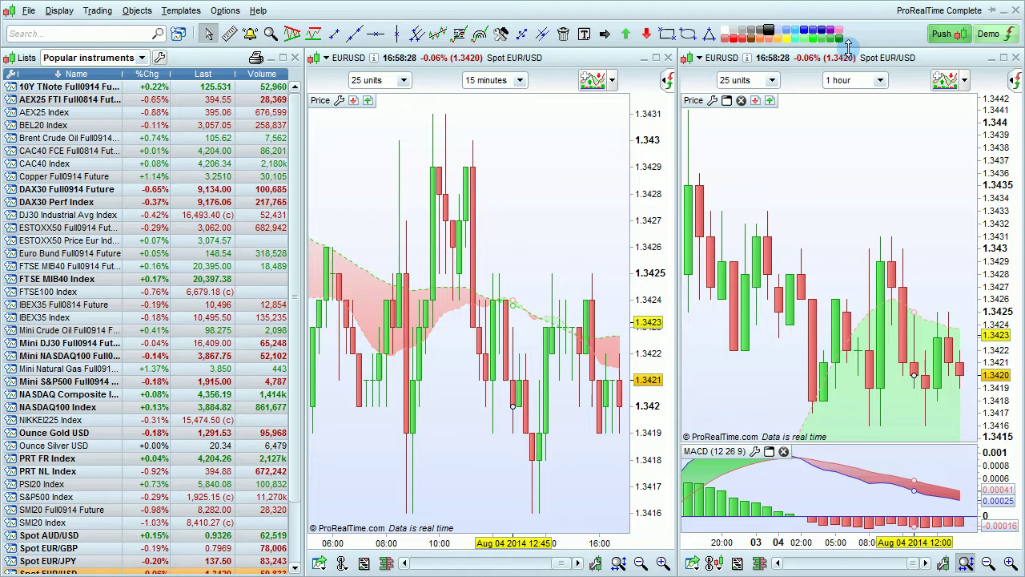
pyautogui.click(49, 10)
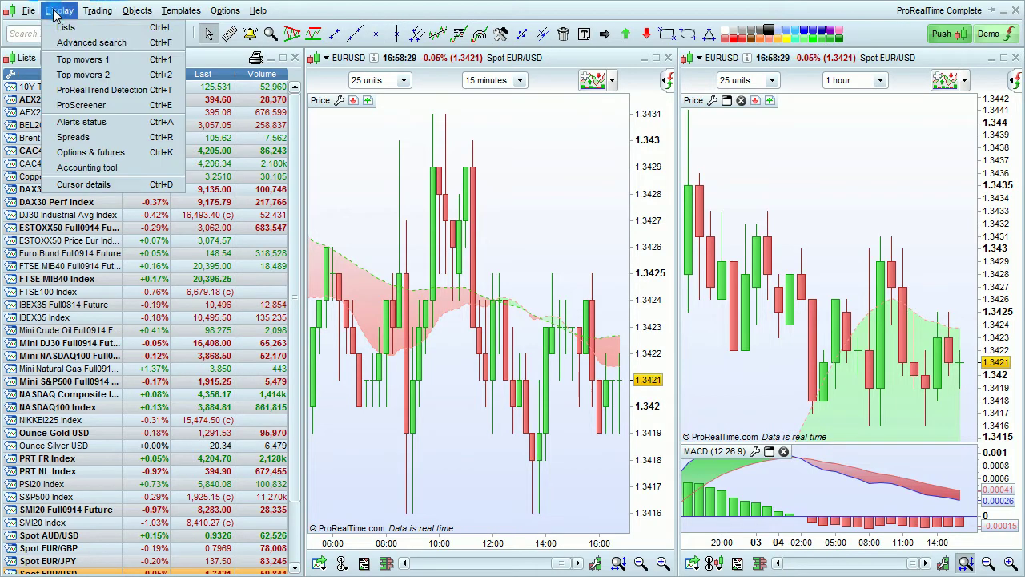
pyautogui.click(80, 106)
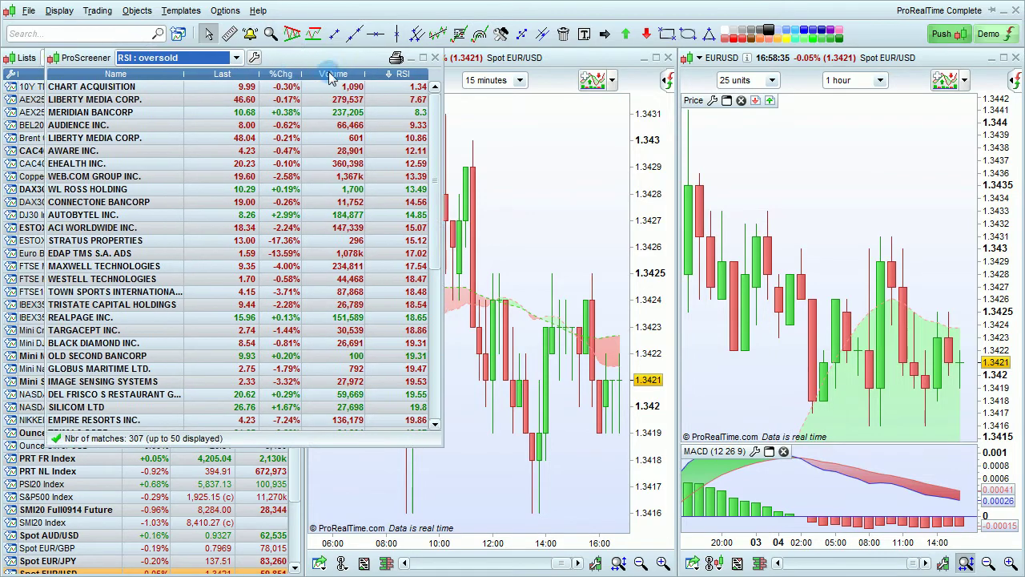
pyautogui.moveTo(313, 58); pyautogui.dragTo(657, 97)
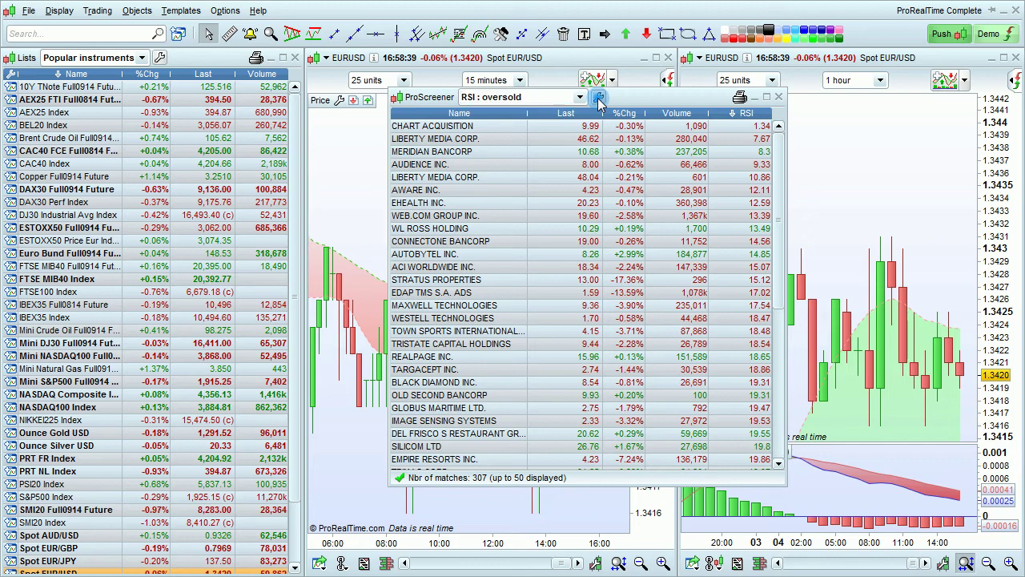
pyautogui.click(598, 96)
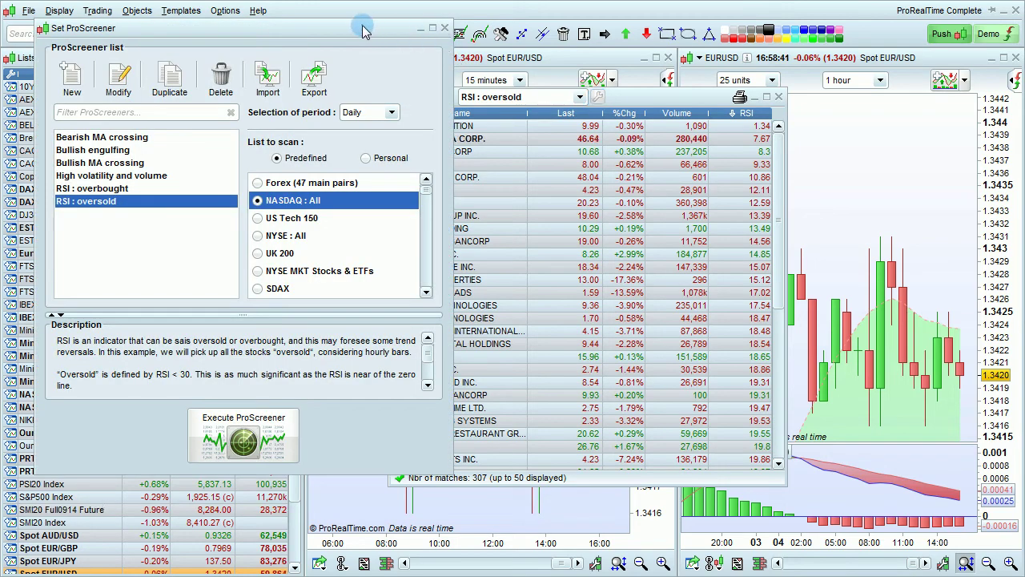
# Export RSI : oversold with fully editable code as 'RSI _ oversold' ITF on the Desktop
pyautogui.moveTo(371, 32); pyautogui.dragTo(676, 84)
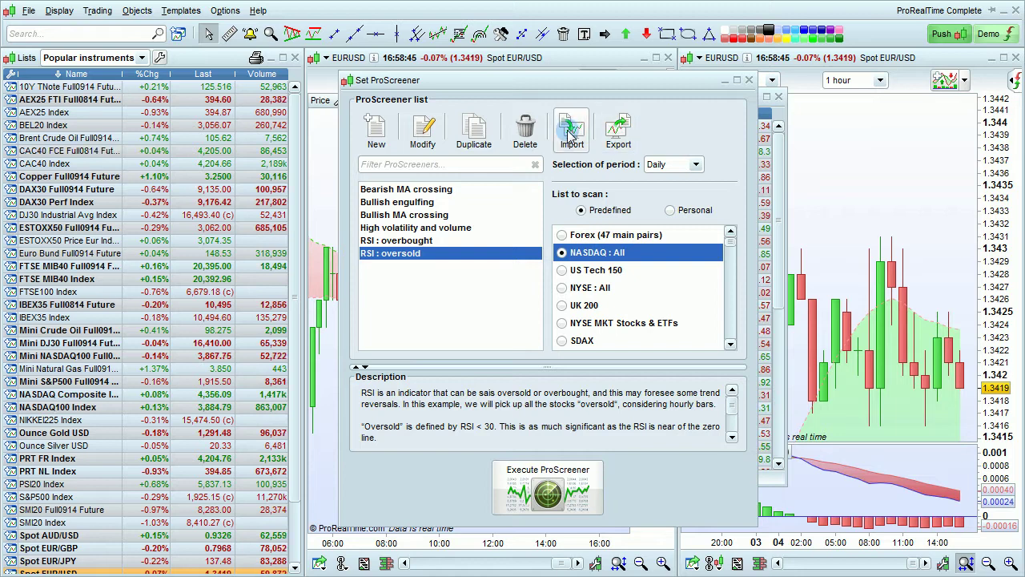
pyautogui.click(618, 137)
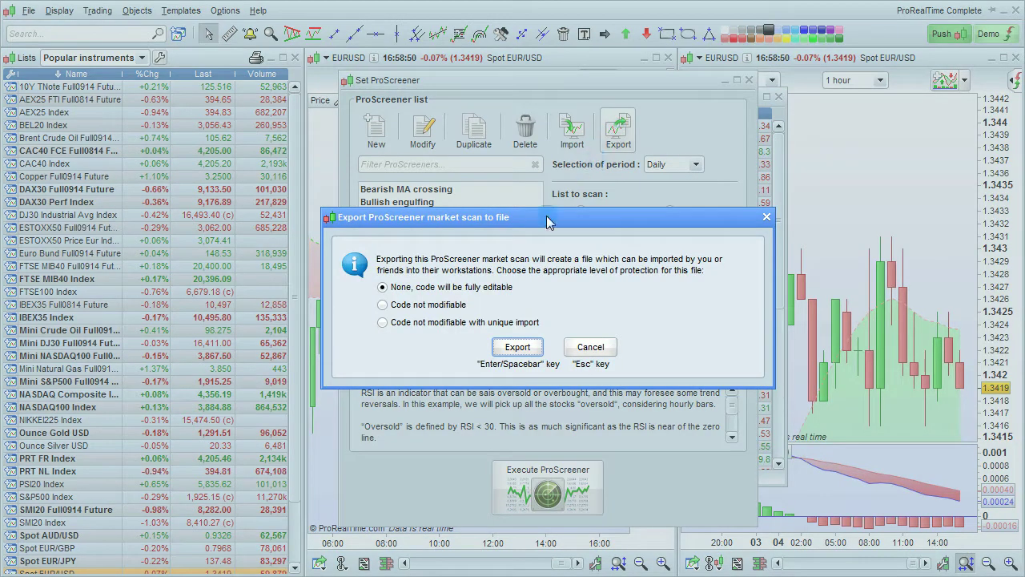
pyautogui.click(508, 353)
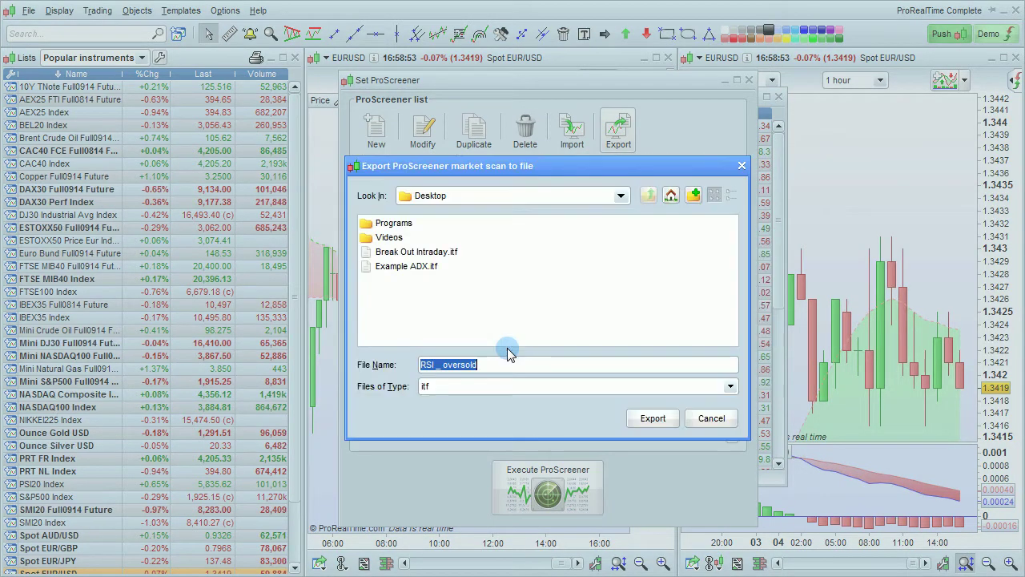
pyautogui.click(647, 426)
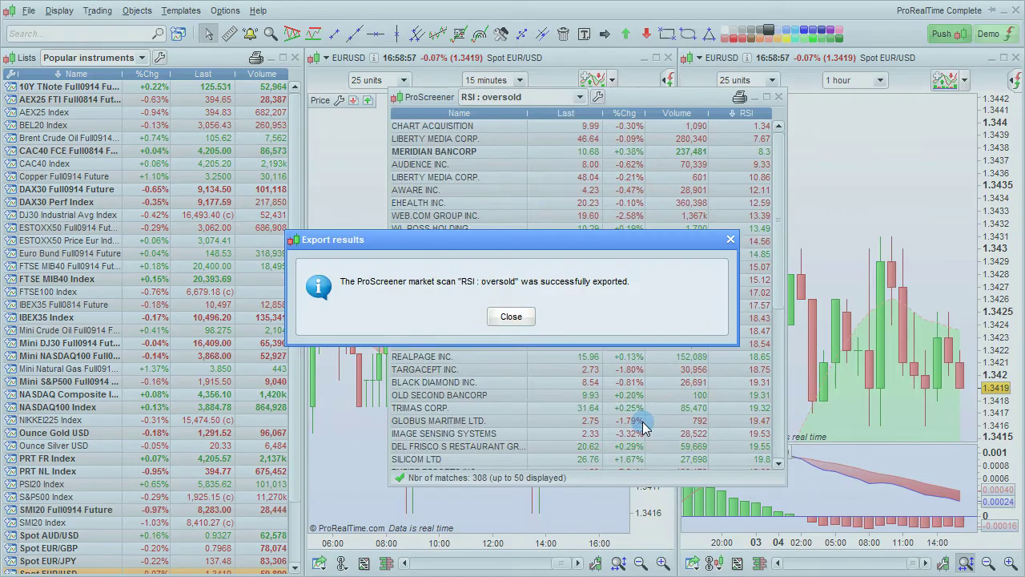
pyautogui.click(508, 315)
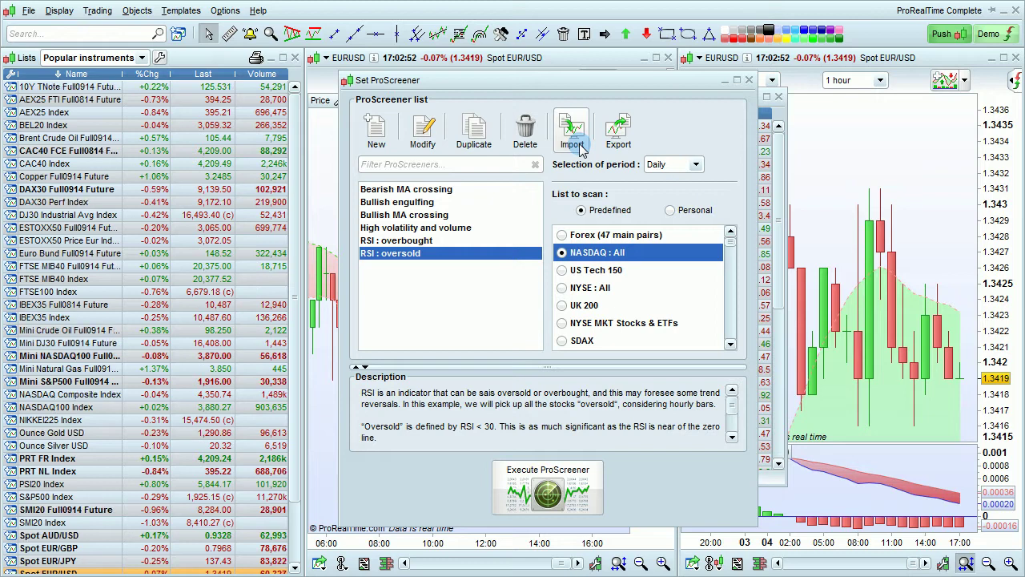
# Import Break Out Intraday.itf from the Desktop, replacing the existing system, and close the results
pyautogui.click(579, 144)
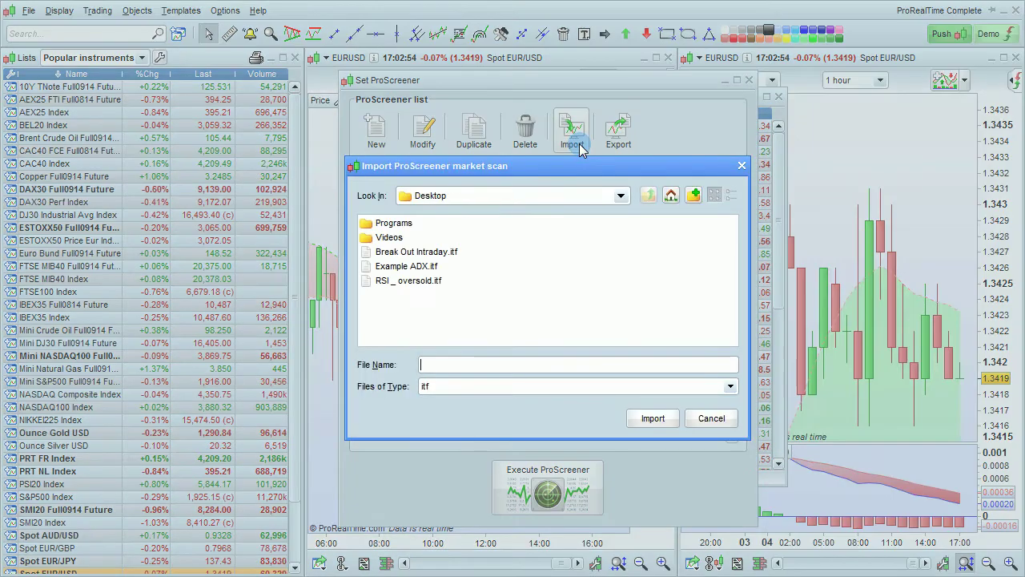
pyautogui.click(414, 253)
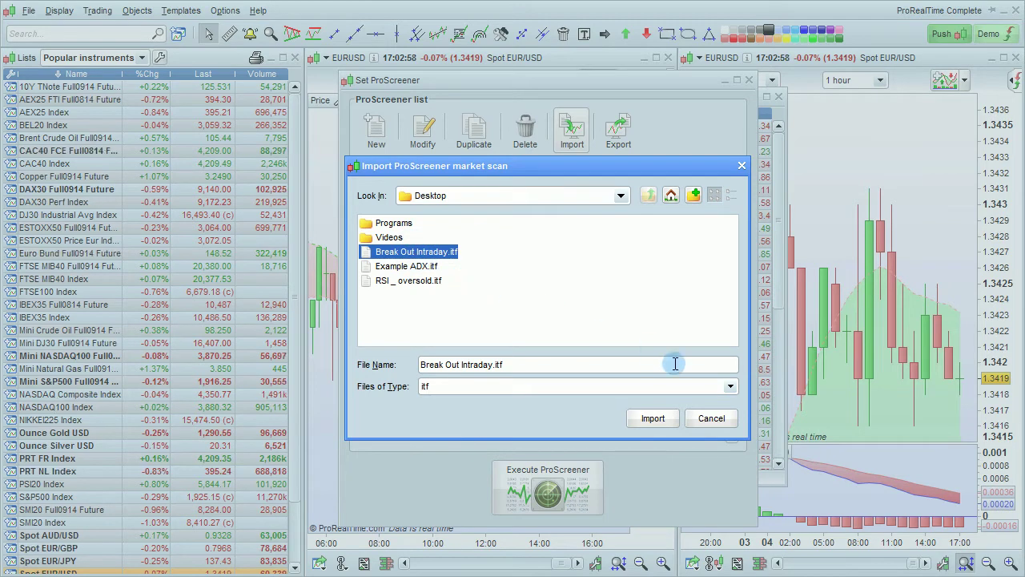
pyautogui.click(664, 425)
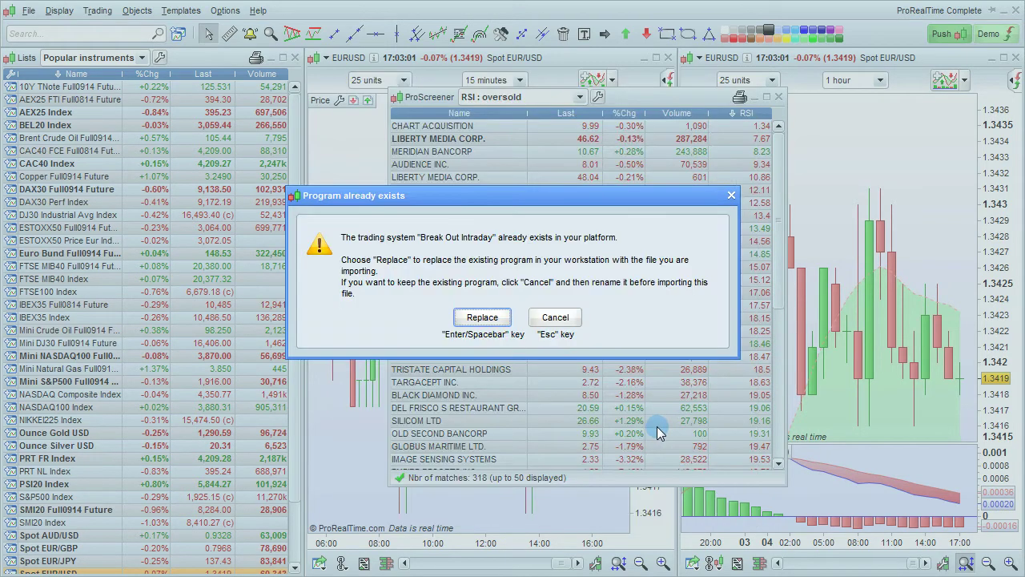
pyautogui.click(491, 321)
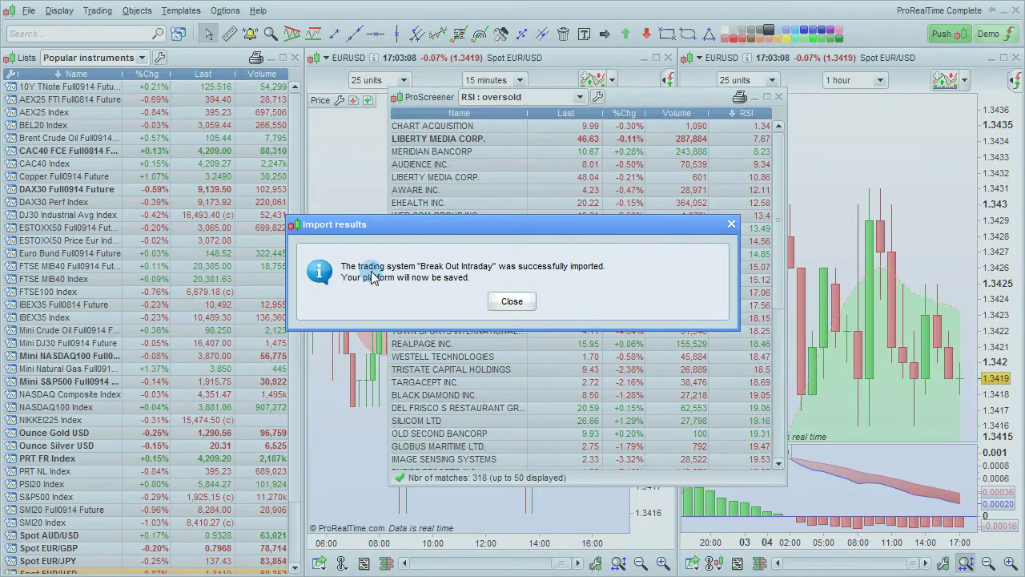
pyautogui.click(516, 306)
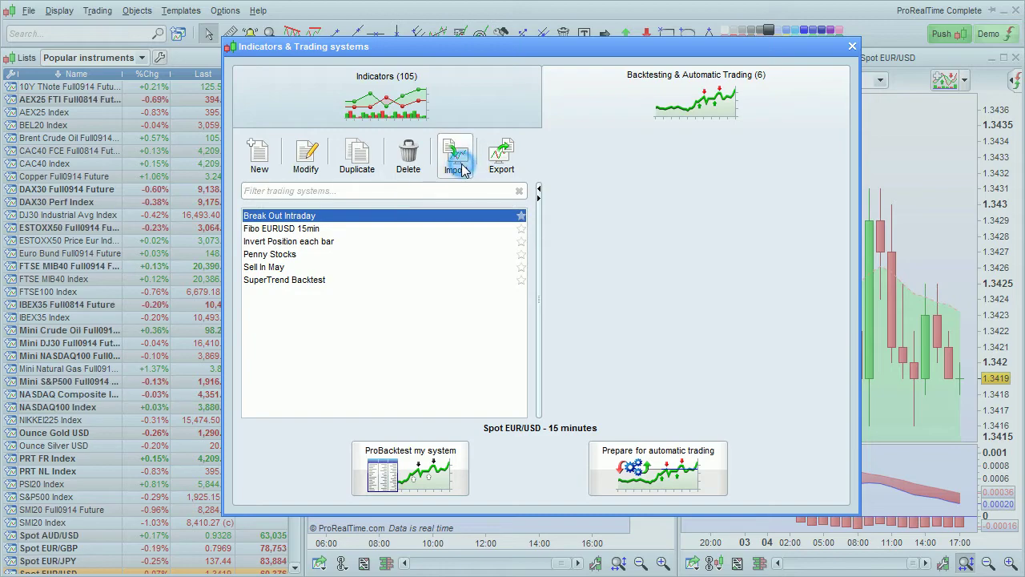
# Import Example ADX.itf from the Desktop, replace the existing indicator, and dismiss the results
pyautogui.click(461, 170)
pyautogui.click(408, 245)
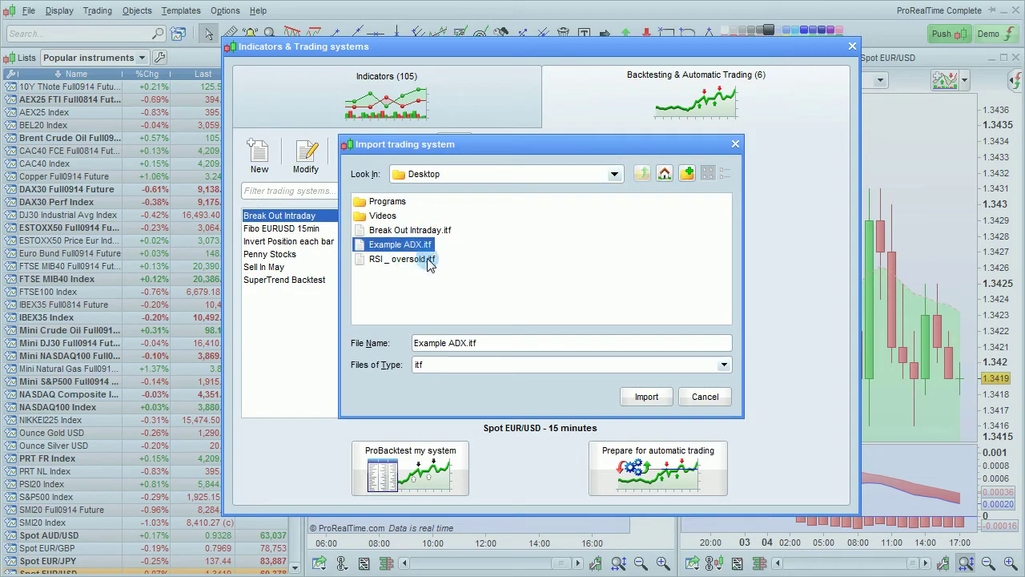
pyautogui.click(644, 394)
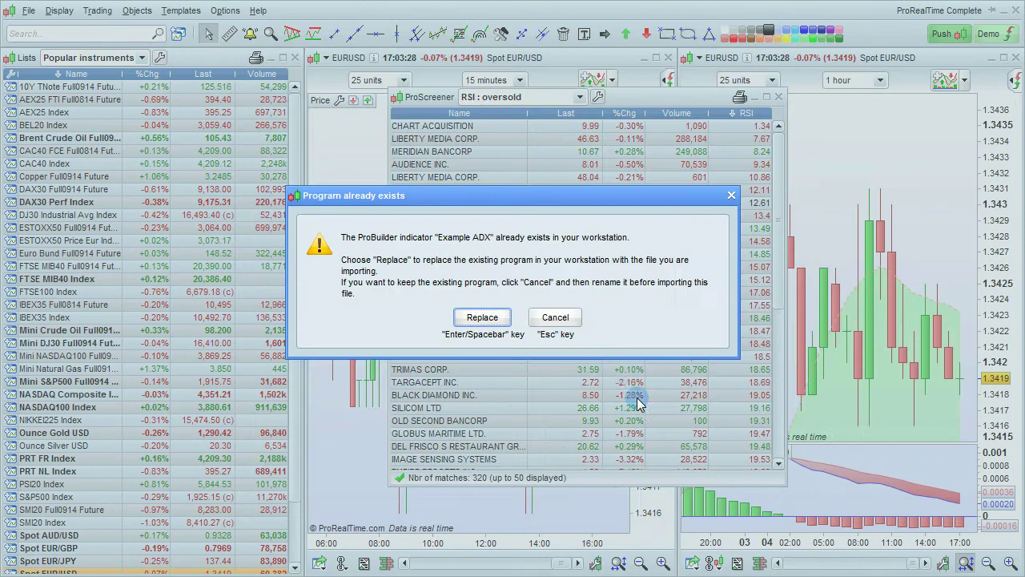
pyautogui.click(503, 317)
pyautogui.click(505, 311)
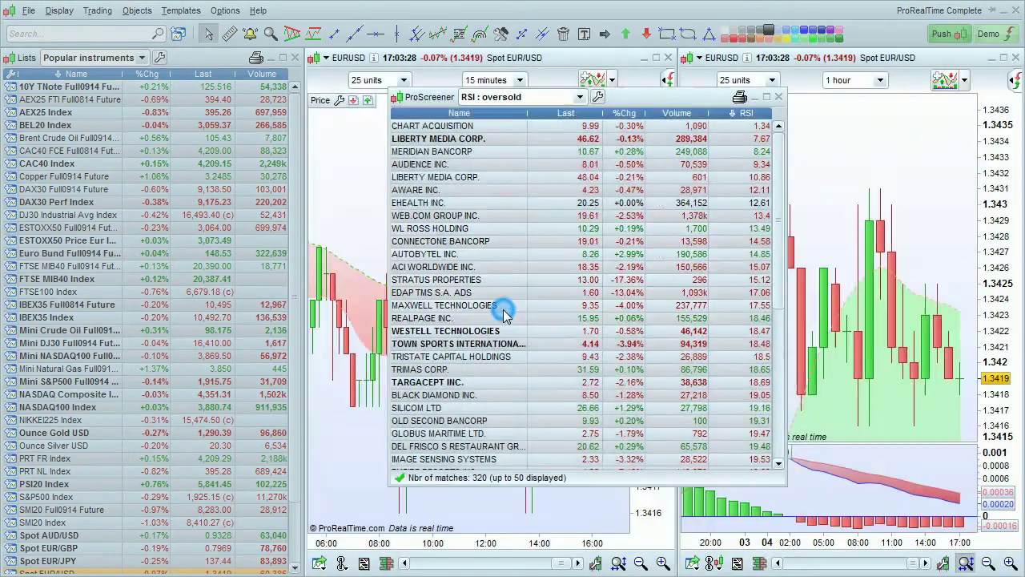